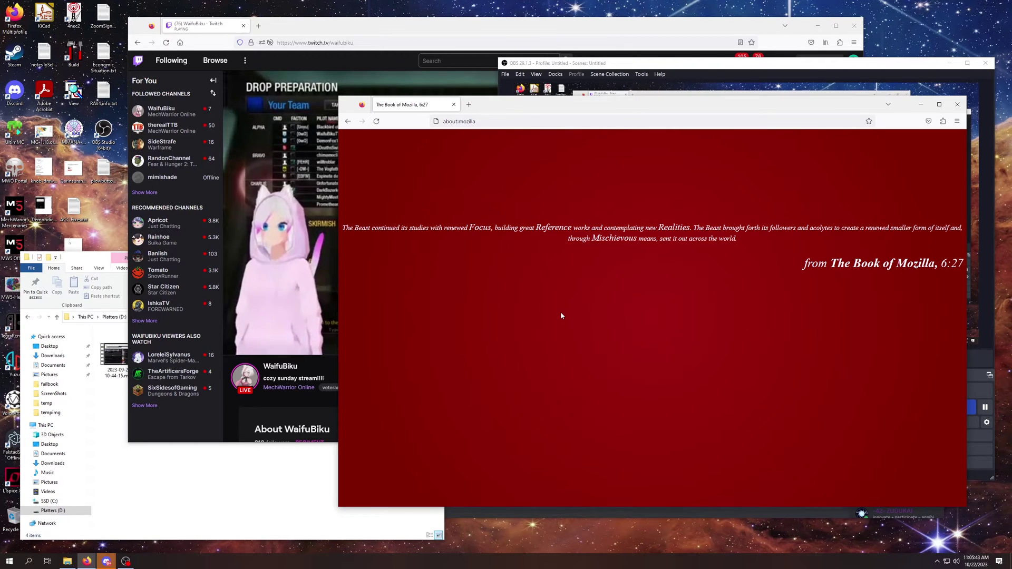
Shake the about:mozilla window by its title bar so all other windows minimise.
{"action": "left_click_drag", "start_coordinate": [561, 108], "coordinate": [384, 97]}
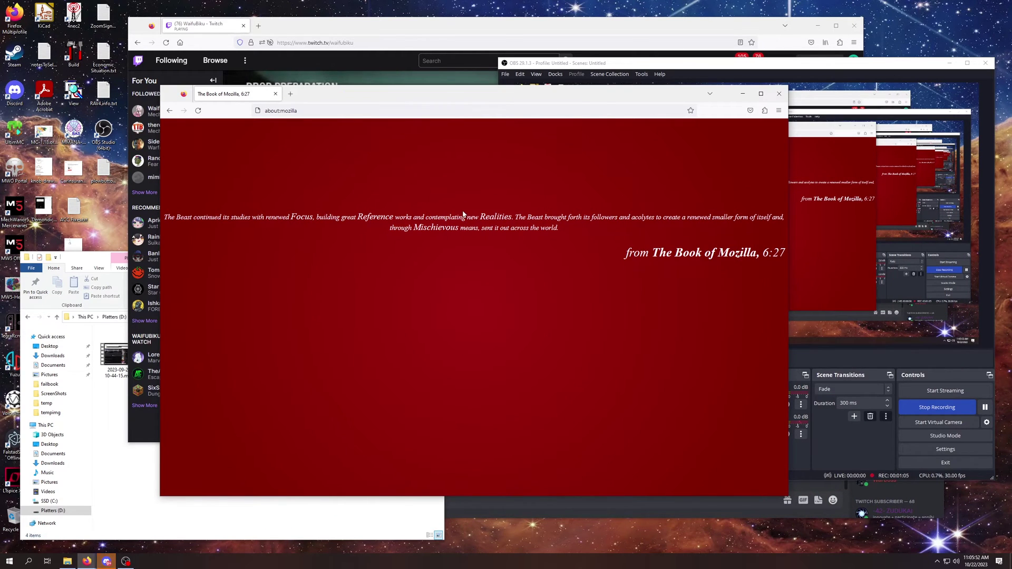
{"action": "mouse_move", "coordinate": [452, 100]}
{"action": "left_mouse_down"}
{"action": "mouse_move", "coordinate": [484, 103]}
{"action": "mouse_move", "coordinate": [452, 101]}
{"action": "mouse_move", "coordinate": [467, 108]}
{"action": "left_mouse_up"}
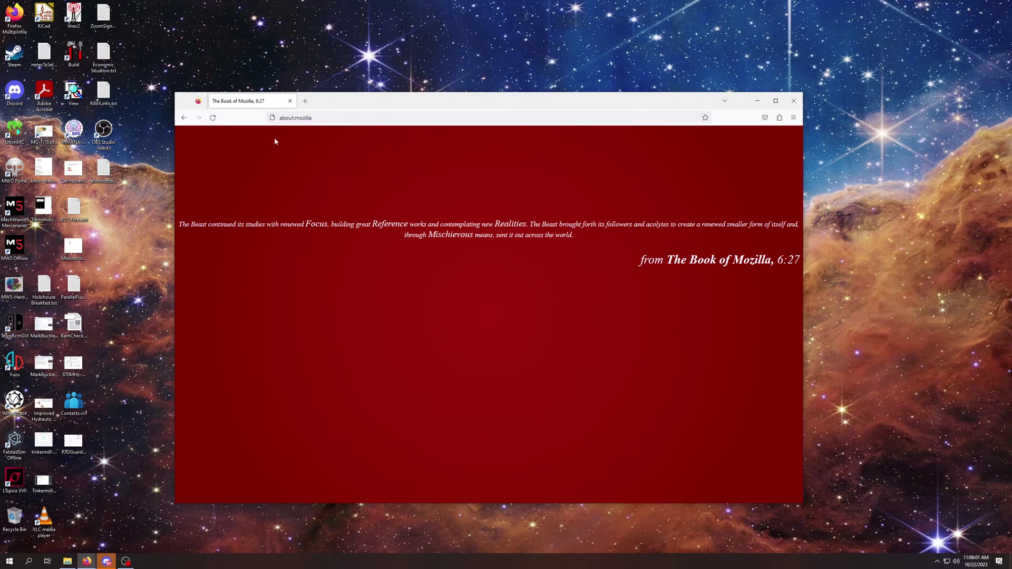
Open Add-ons and Themes from the Tools menu in the menu bar.
{"action": "key", "text": "alt"}
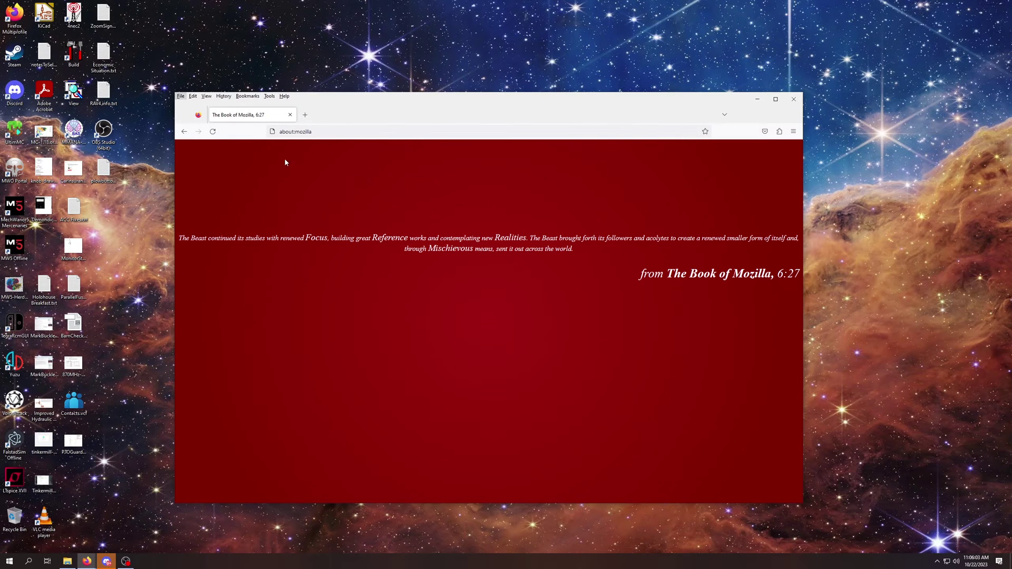
{"action": "left_click", "coordinate": [269, 97]}
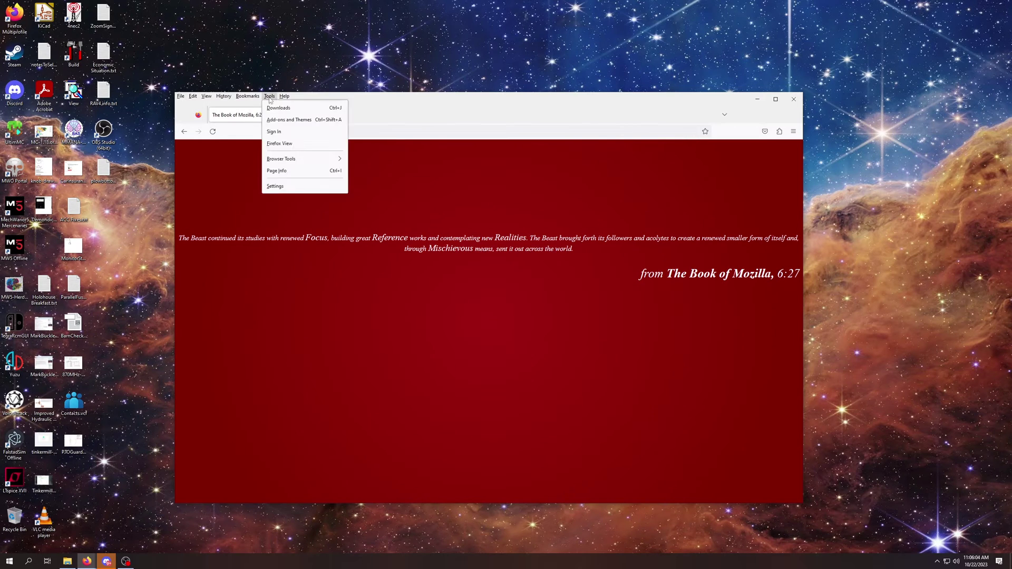
{"action": "left_click", "coordinate": [307, 120]}
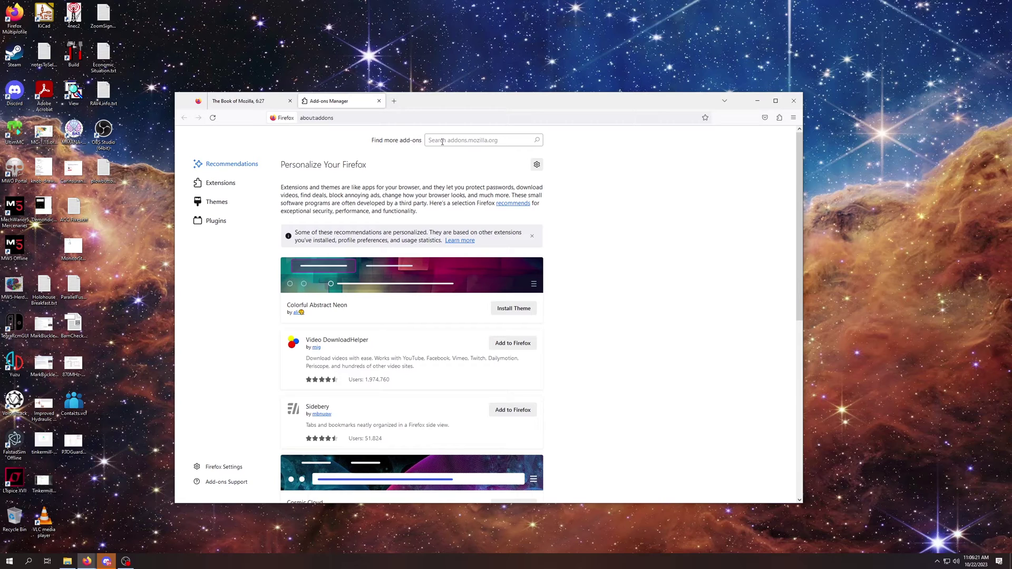
Search the Find more add-ons box for 'ublock origin'.
{"action": "left_click", "coordinate": [465, 138]}
{"action": "type", "text": "ublock origin"}
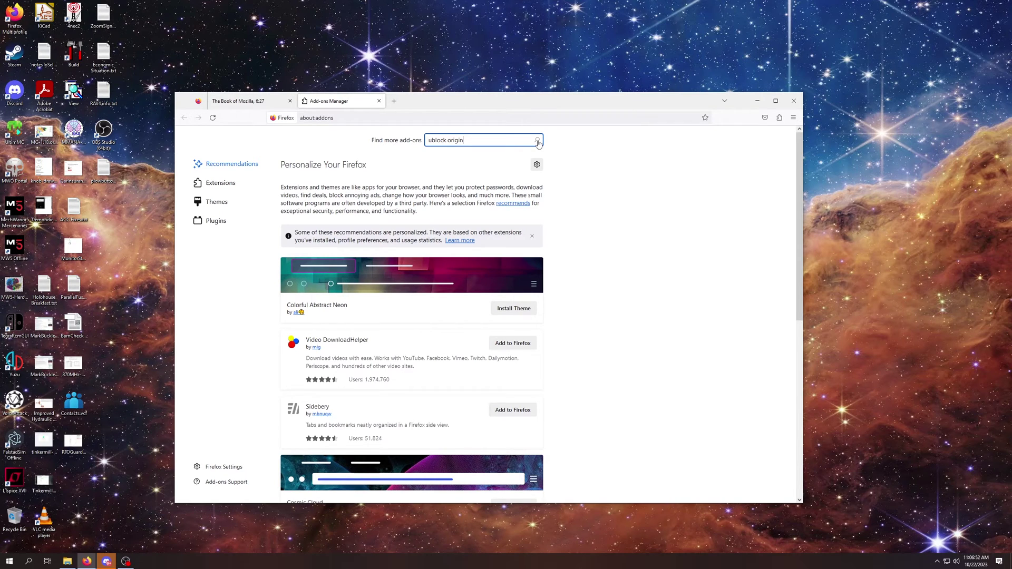
{"action": "left_click", "coordinate": [537, 142]}
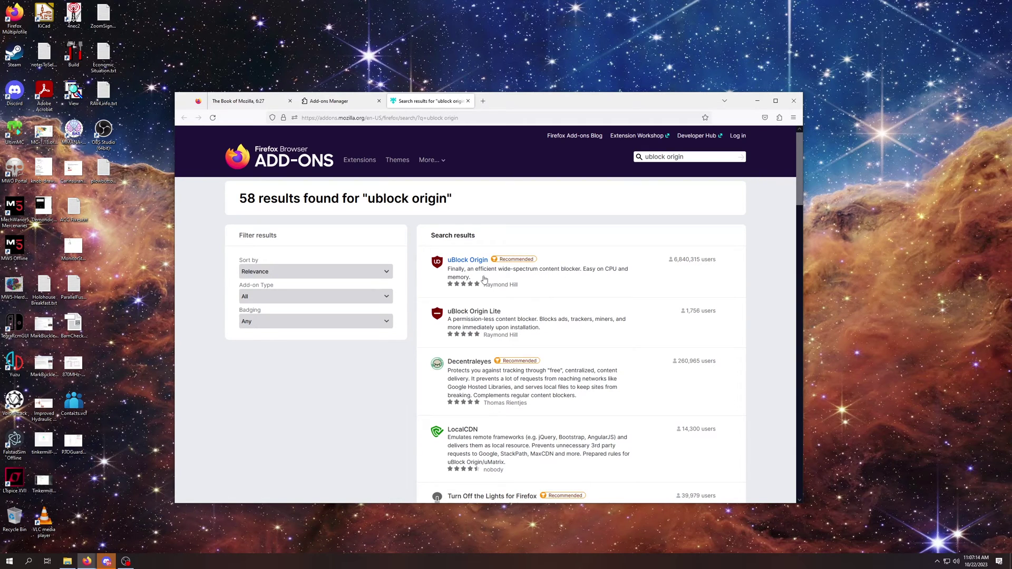
Add uBlock Origin to Firefox from its result page, granting permissions and dismissing the confirmation.
{"action": "left_click", "coordinate": [468, 261]}
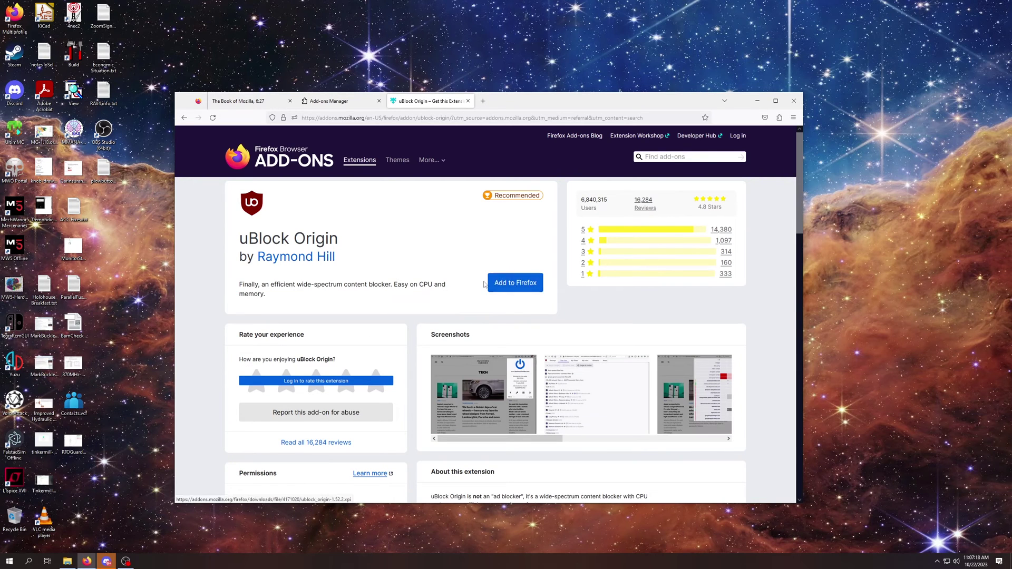
{"action": "left_click", "coordinate": [515, 286]}
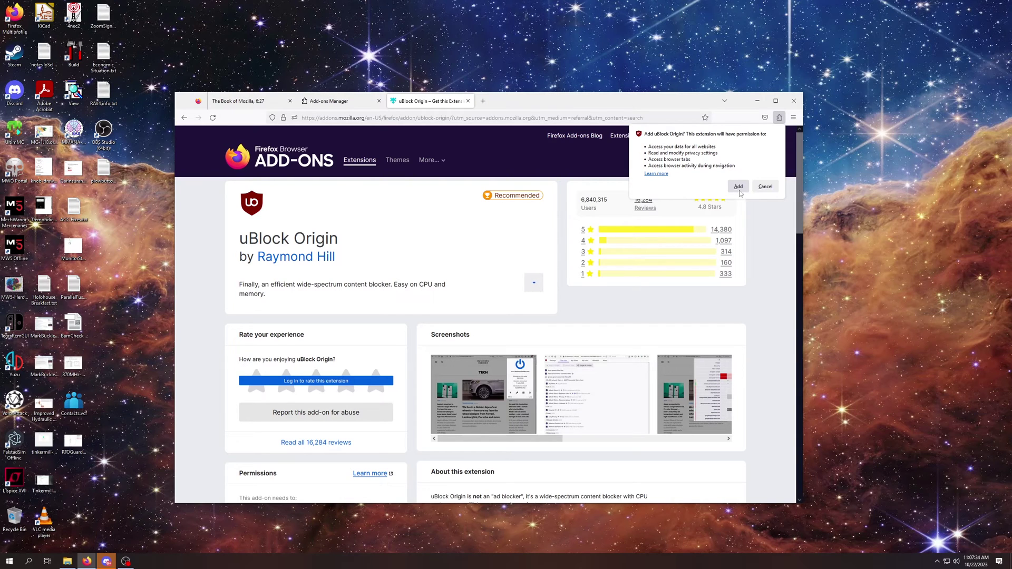
{"action": "left_click", "coordinate": [739, 193]}
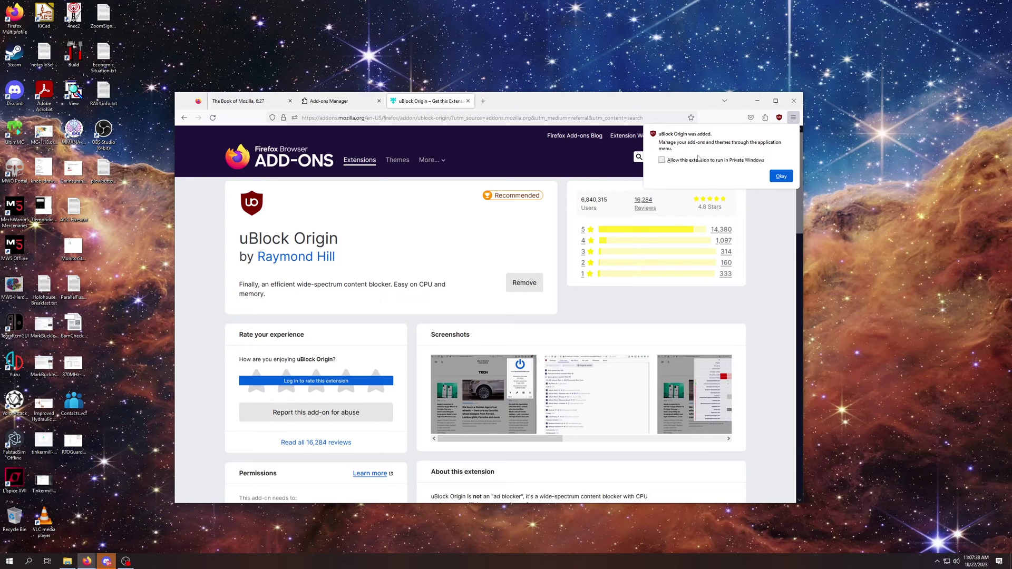
{"action": "left_click", "coordinate": [782, 177]}
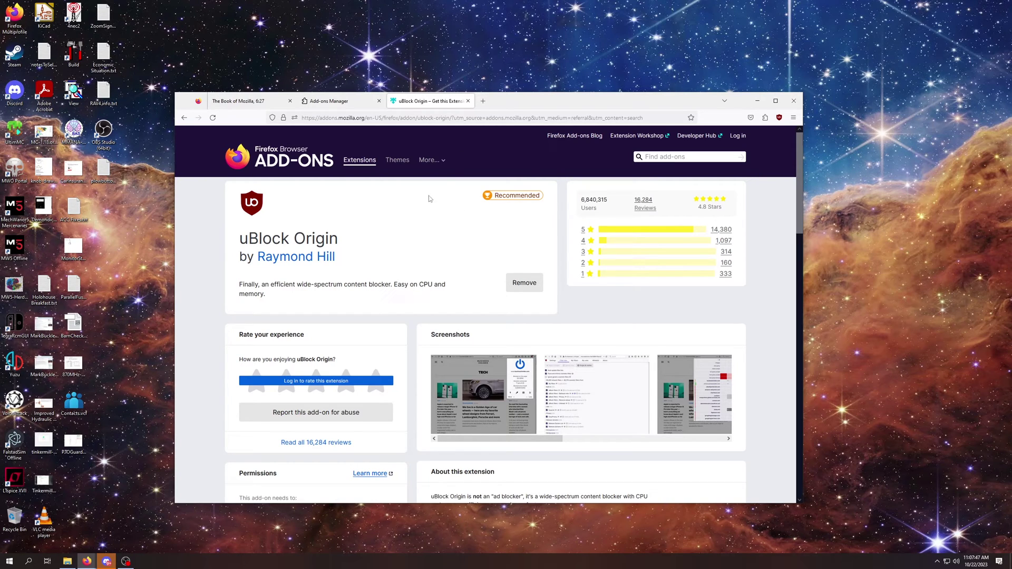
Close the uBlock Origin and Add-ons Manager tabs and nudge the window up-left.
{"action": "left_click", "coordinate": [469, 101]}
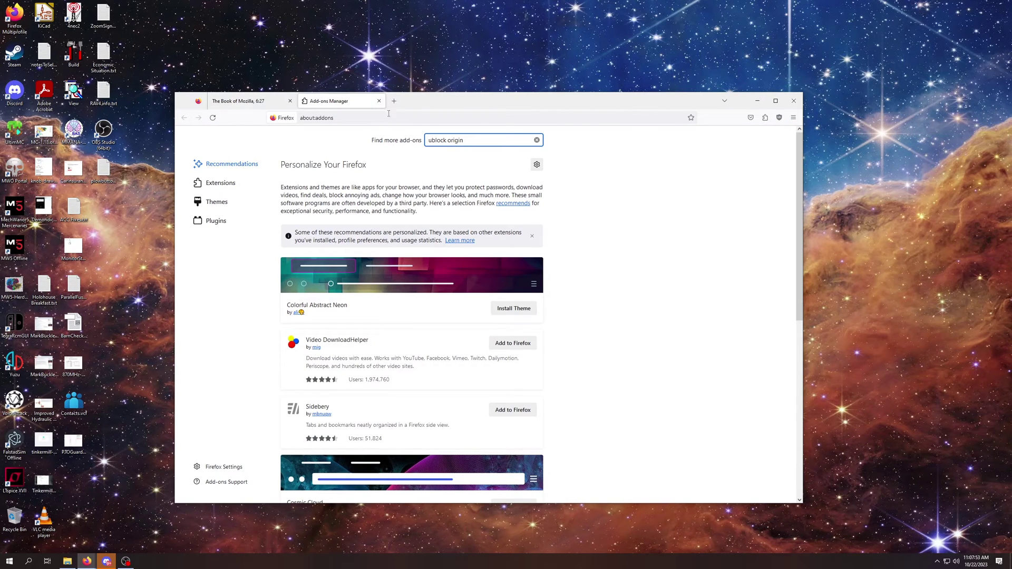
{"action": "left_click", "coordinate": [379, 101]}
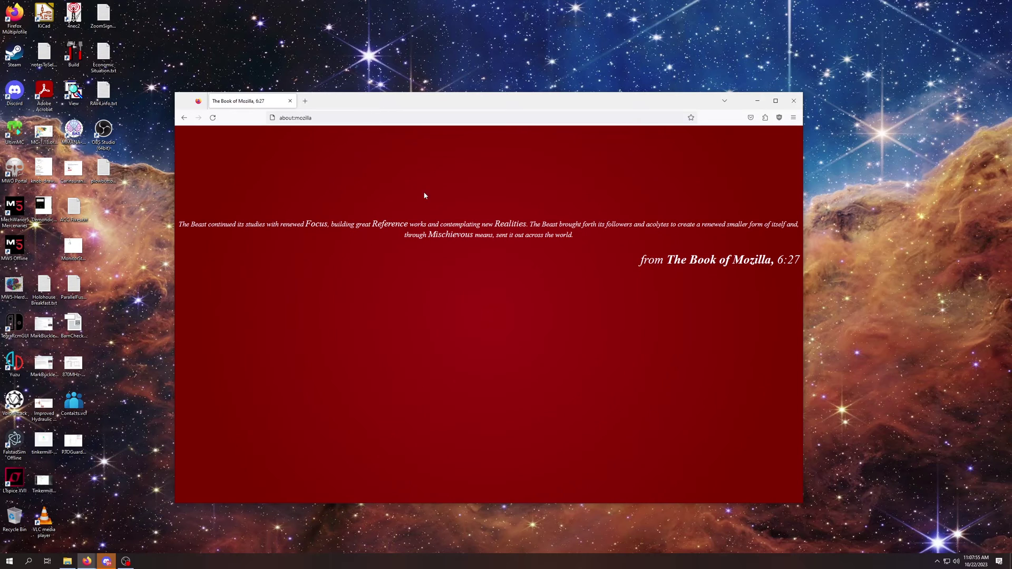
{"action": "left_click_drag", "start_coordinate": [445, 106], "coordinate": [440, 96]}
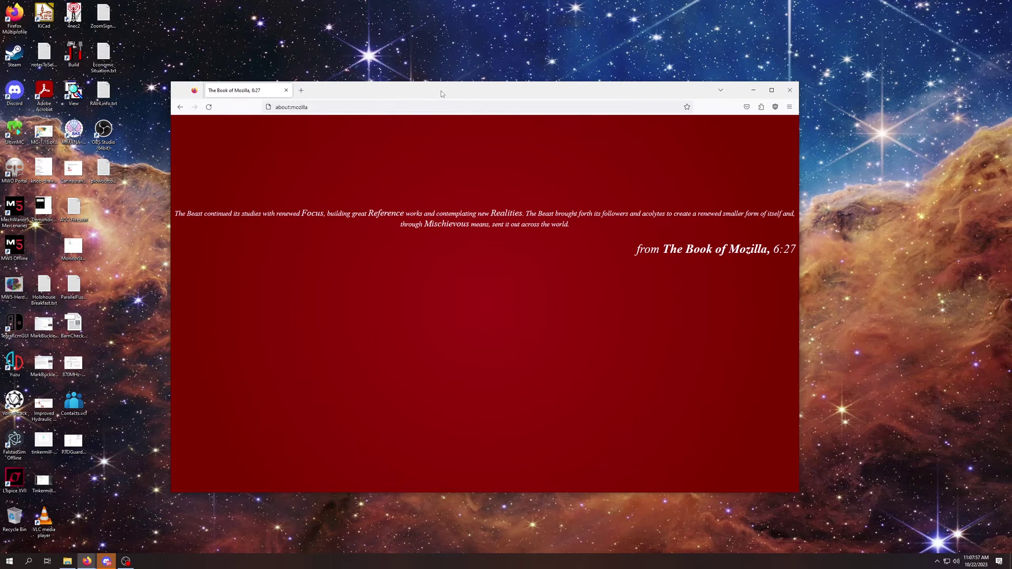
Open the uBlock Origin dashboard via the toolbar icon's gear button.
{"action": "left_click", "coordinate": [775, 108]}
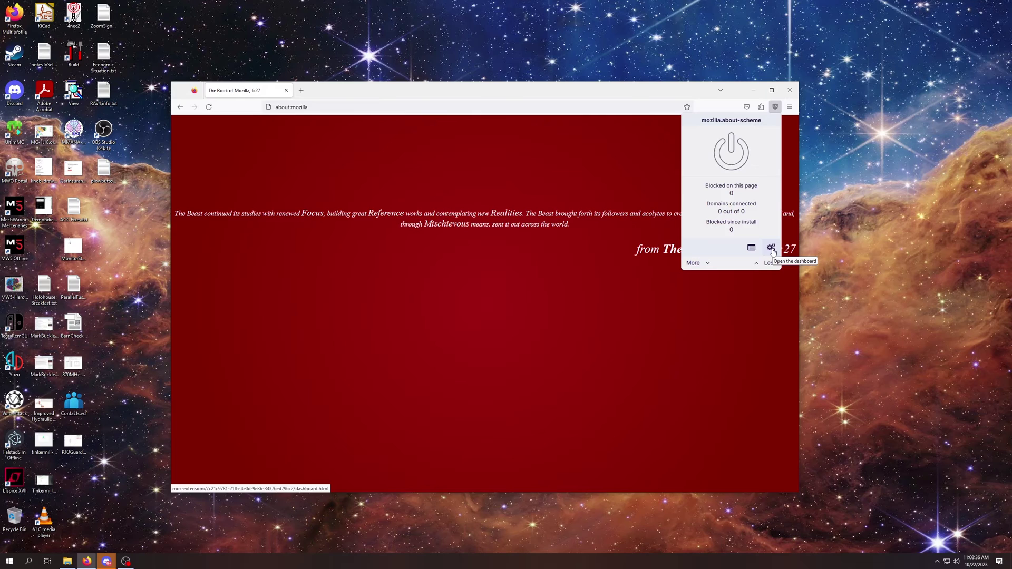
{"action": "left_click", "coordinate": [771, 248]}
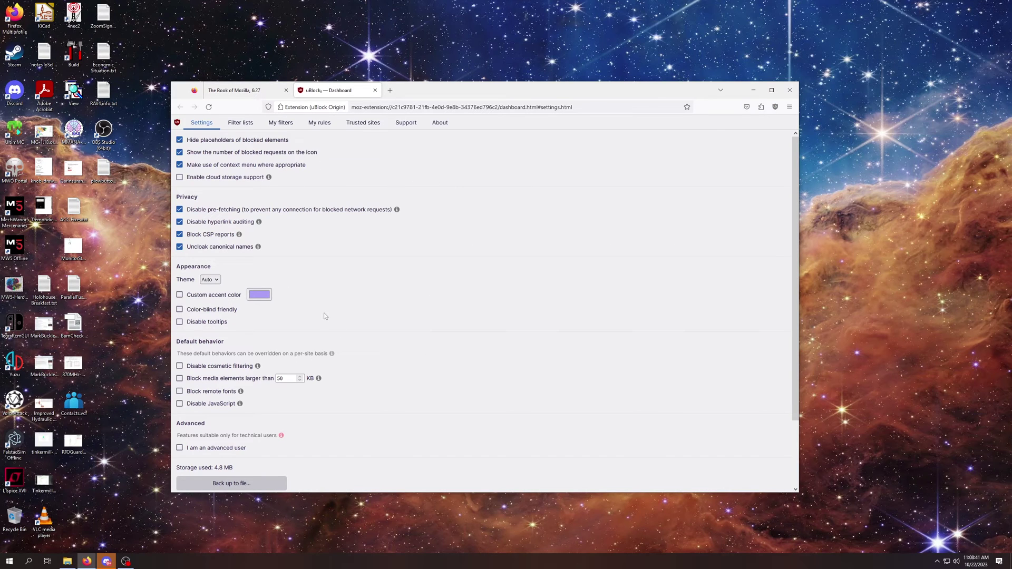
Uncheck 'uBlock filters – Quick fixes' on the Filter lists page, leaving built-in lists at 4/5.
{"action": "left_click", "coordinate": [241, 125]}
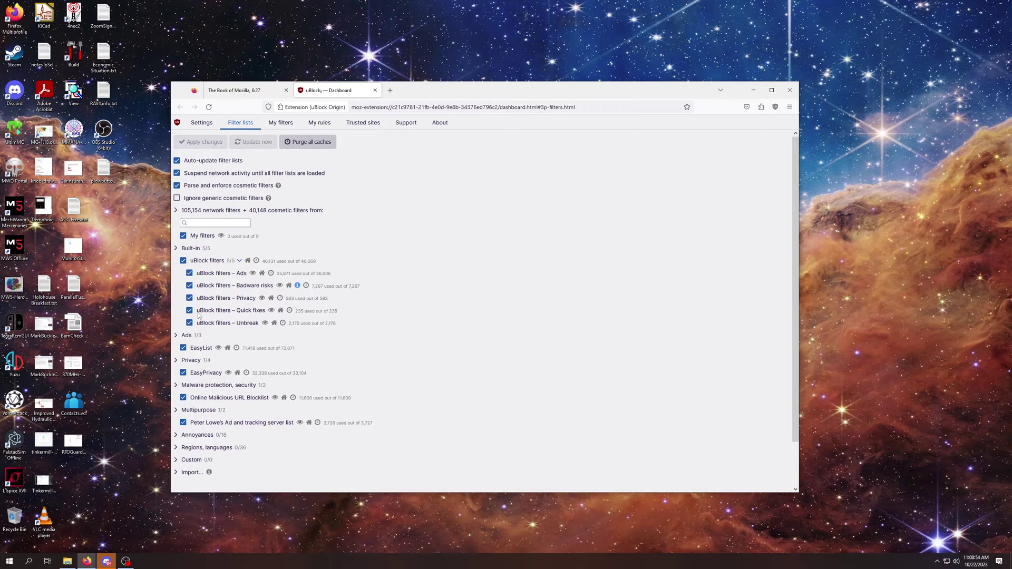
{"action": "left_click_drag", "start_coordinate": [197, 312], "coordinate": [266, 312]}
{"action": "left_click", "coordinate": [230, 319]}
{"action": "left_click", "coordinate": [190, 312]}
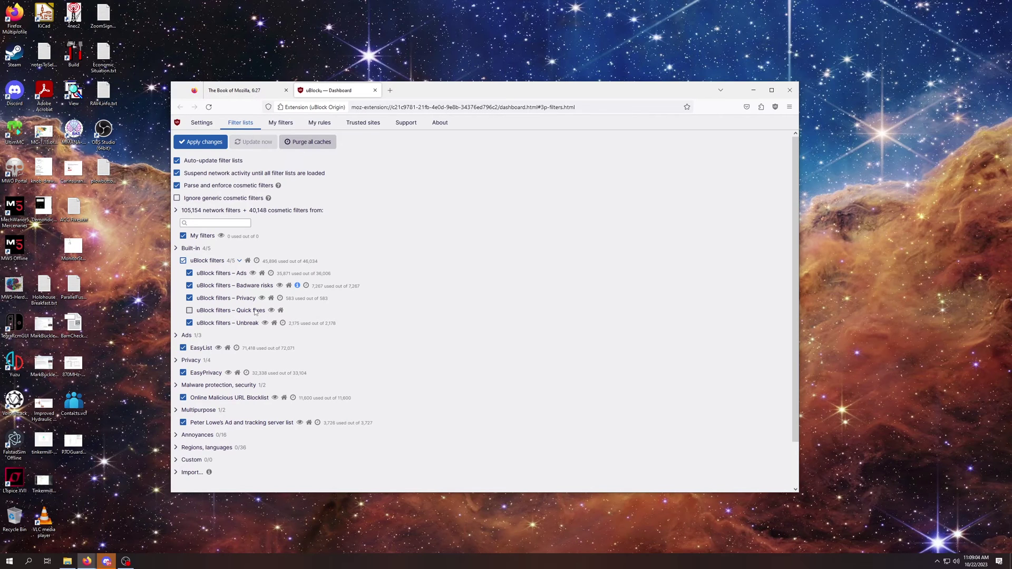
Re-check 'uBlock filters – Quick fixes' so uBlock filters shows 5/5 again.
{"action": "left_click", "coordinate": [190, 311]}
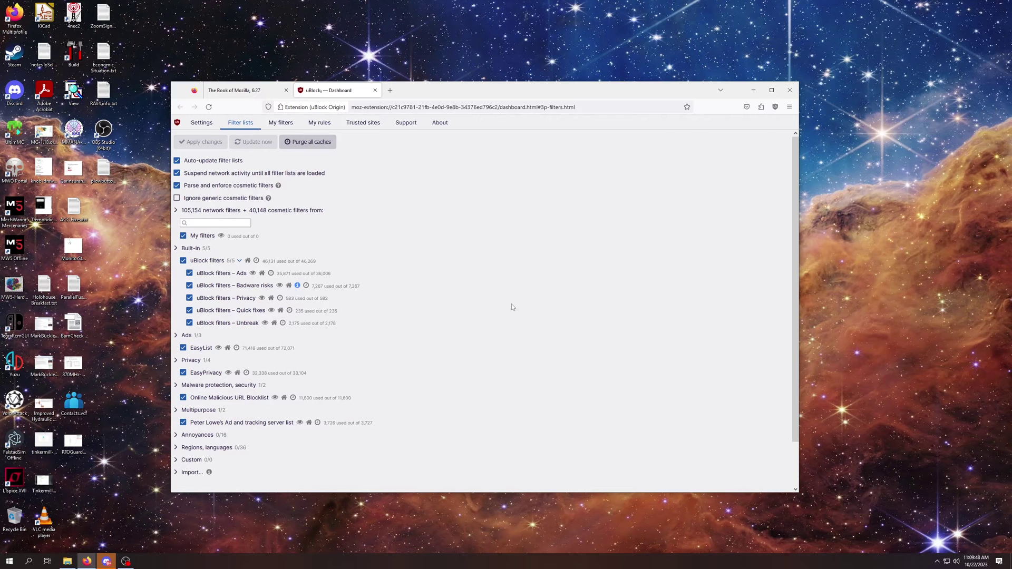
{"action": "left_click", "coordinate": [375, 91]}
{"action": "left_click", "coordinate": [375, 113]}
{"action": "type", "text": "w"}
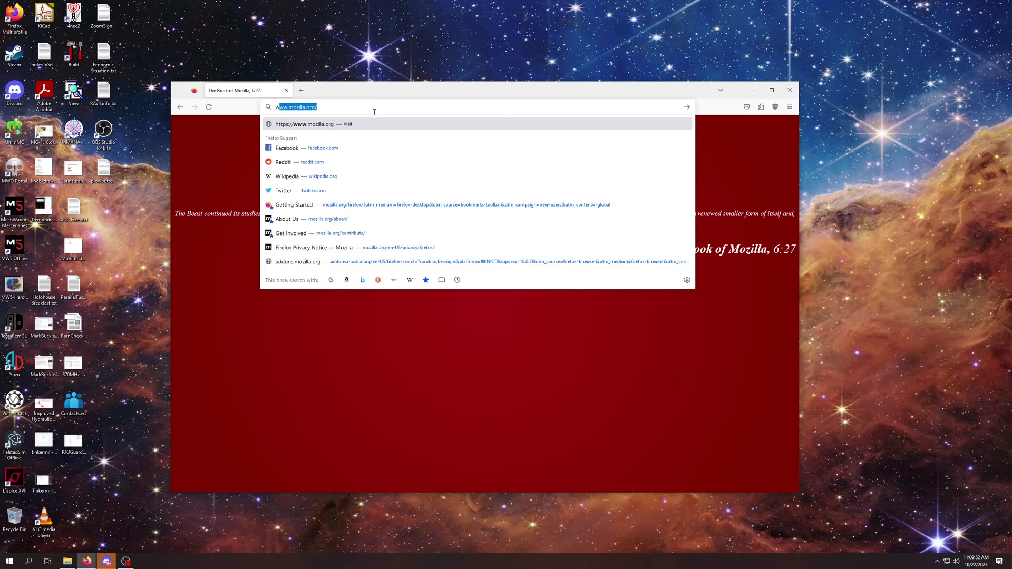
{"action": "type", "text": "ww.youtube.com"}
{"action": "key", "text": "Return"}
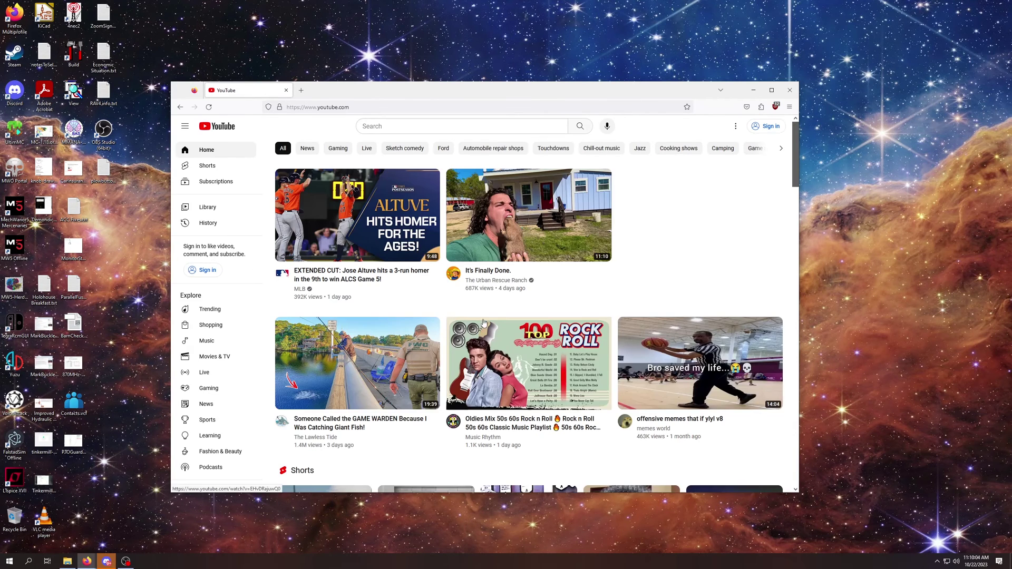
Scroll through the YouTube home page's recommended videos and Shorts shelf.
{"action": "scroll", "coordinate": [516, 343], "scroll_direction": "down", "scroll_amount": 2}
{"action": "scroll", "coordinate": [517, 343], "scroll_direction": "down", "scroll_amount": 3}
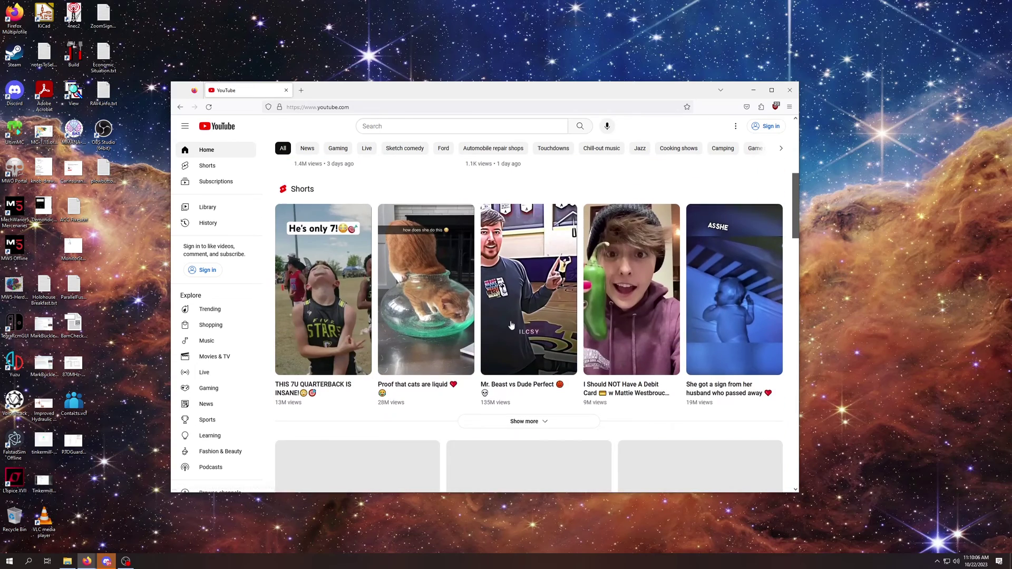
{"action": "scroll", "coordinate": [525, 352], "scroll_direction": "down", "scroll_amount": 2}
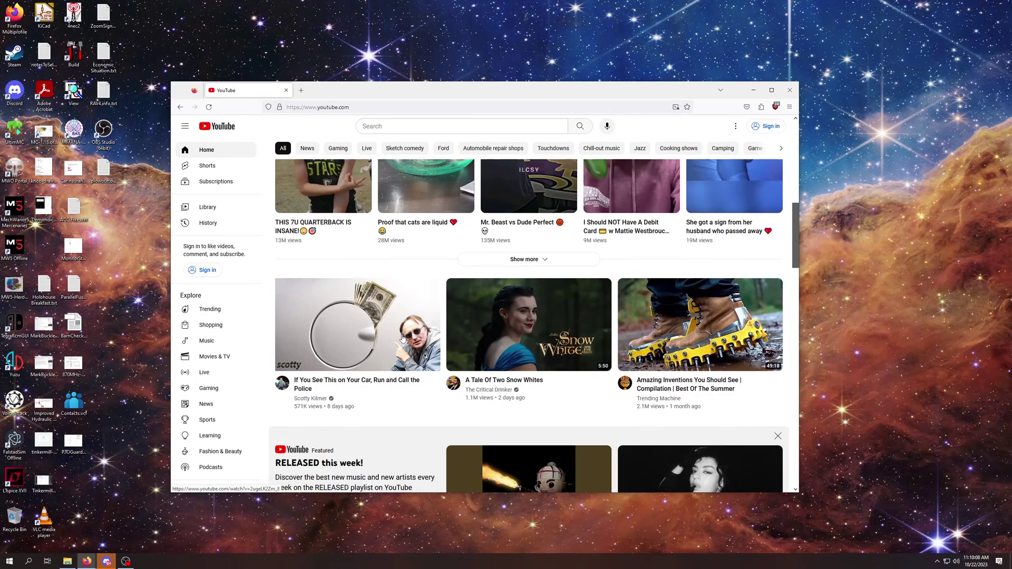
{"action": "scroll", "coordinate": [528, 327], "scroll_direction": "up", "scroll_amount": 7}
{"action": "mouse_move", "coordinate": [543, 290]}
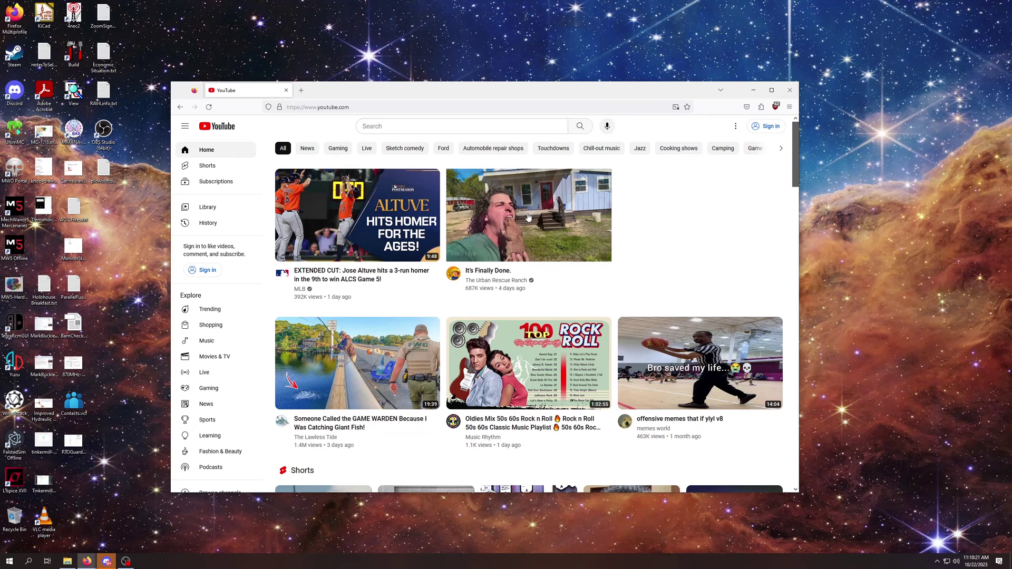
Play 'It's Finally Done.' without an ad and pause it at 0:12.
{"action": "mouse_move", "coordinate": [559, 222]}
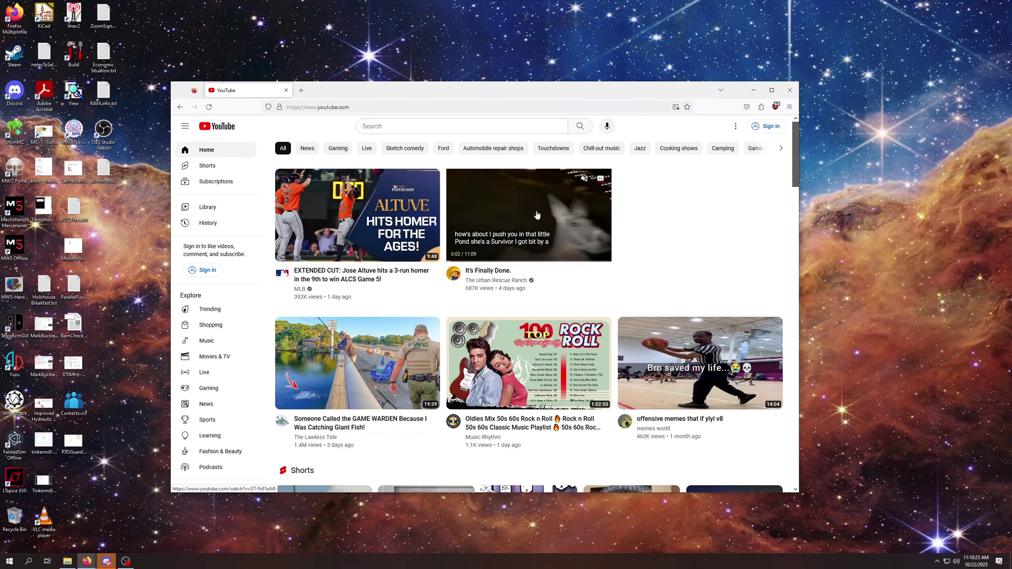
{"action": "left_click", "coordinate": [559, 223]}
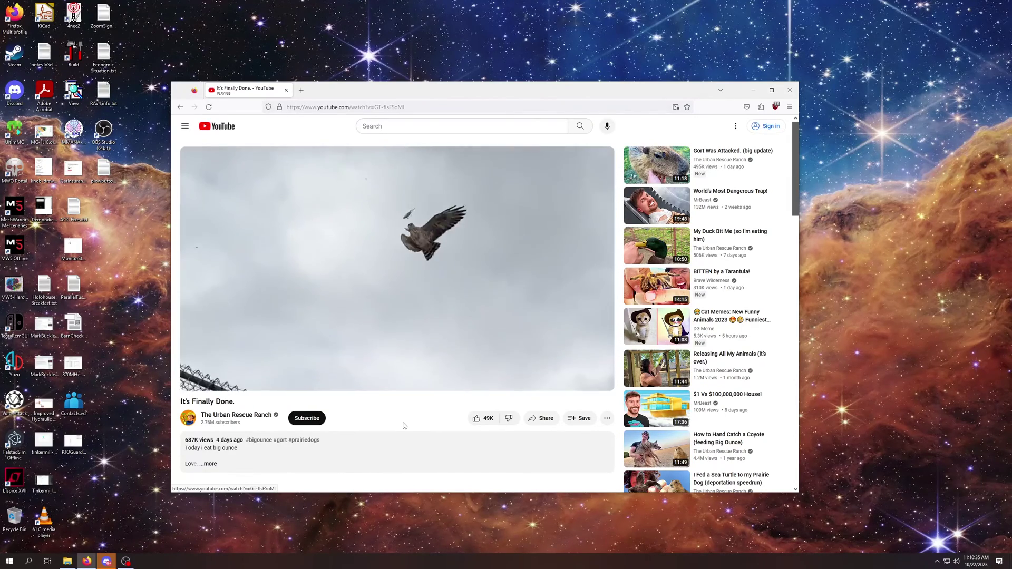
{"action": "mouse_move", "coordinate": [590, 333]}
{"action": "left_click", "coordinate": [494, 359]}
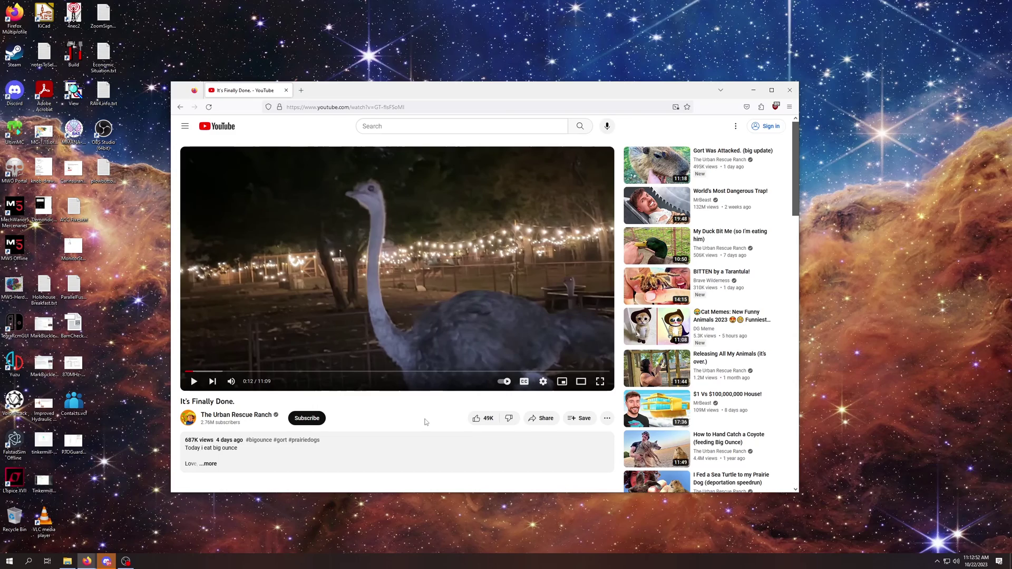
{"action": "mouse_move", "coordinate": [87, 561]}
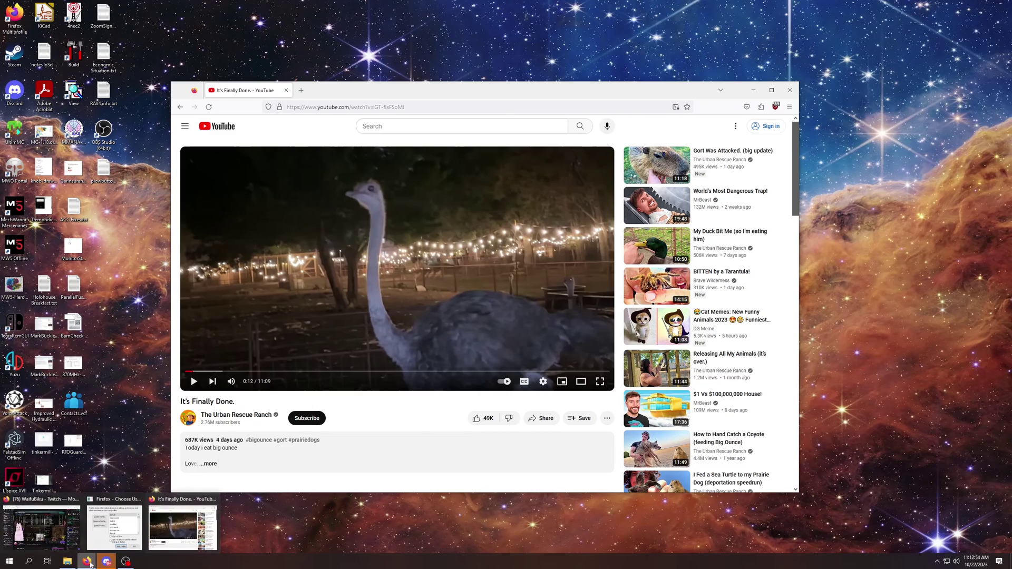
{"action": "left_click", "coordinate": [42, 522]}
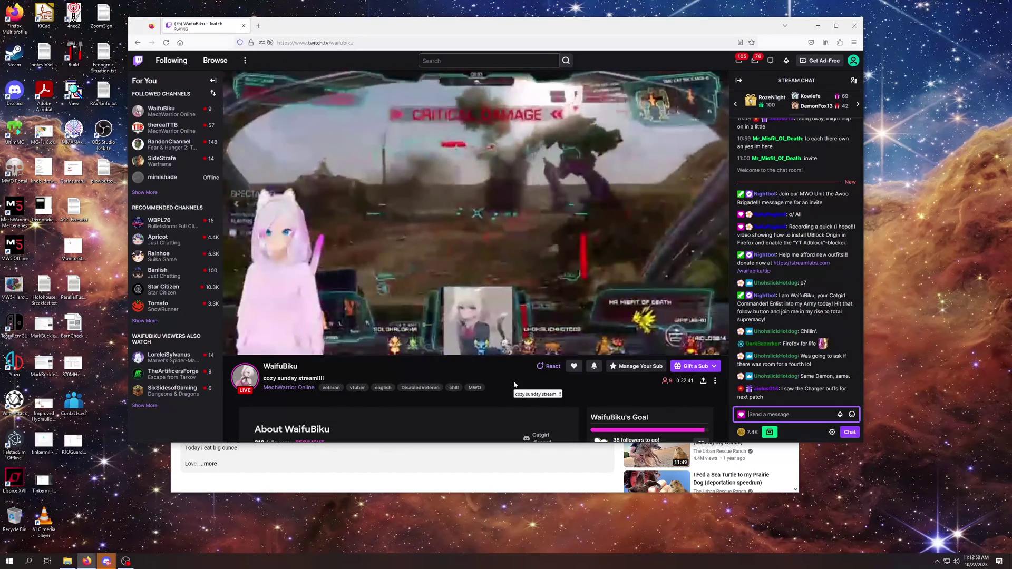
{"action": "mouse_move", "coordinate": [252, 271]}
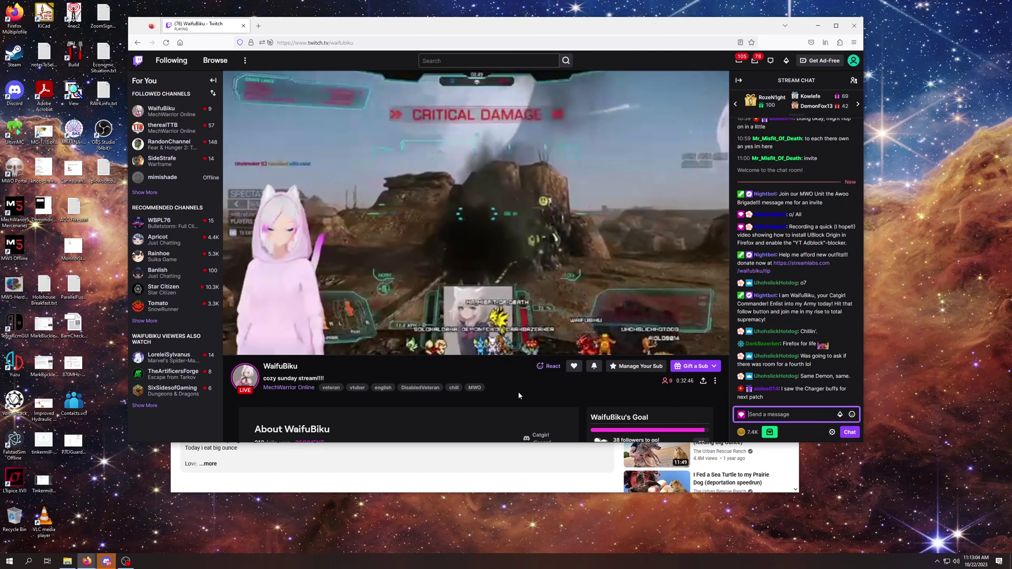
{"action": "left_click", "coordinate": [573, 474]}
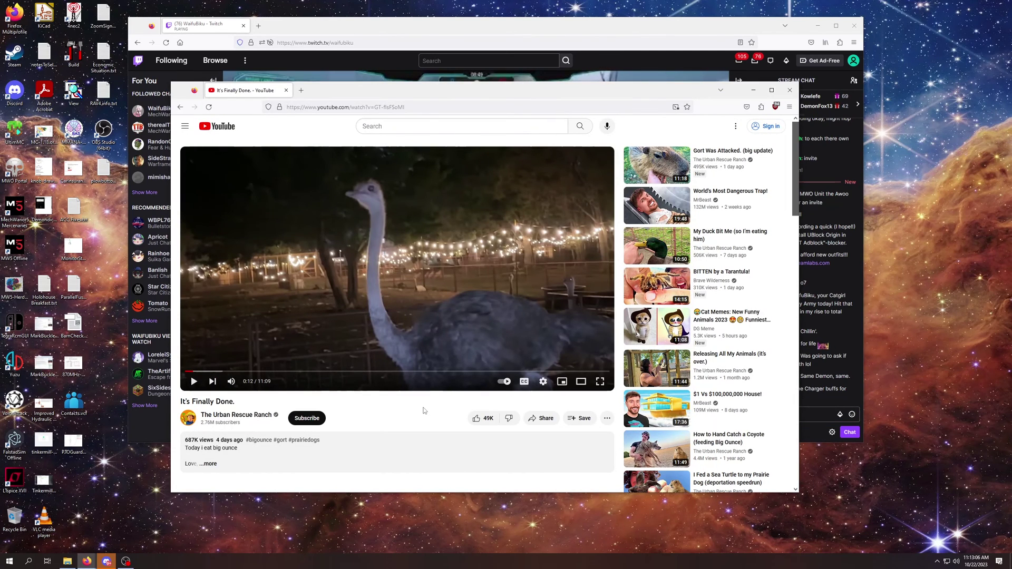